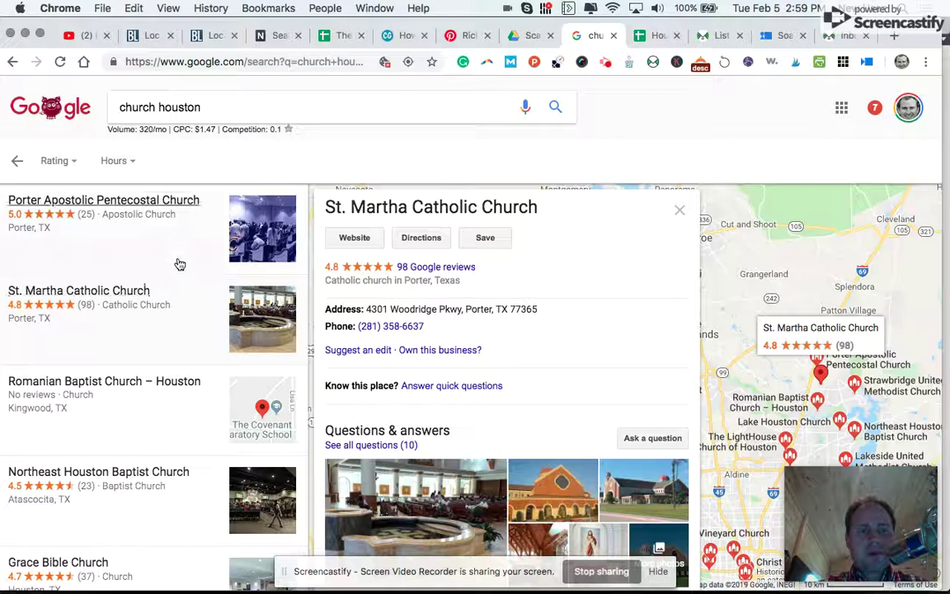
Copy St. Martha Catholic Church's website link from Google into cell A26 of the Houston Church List
right_click(358, 241)
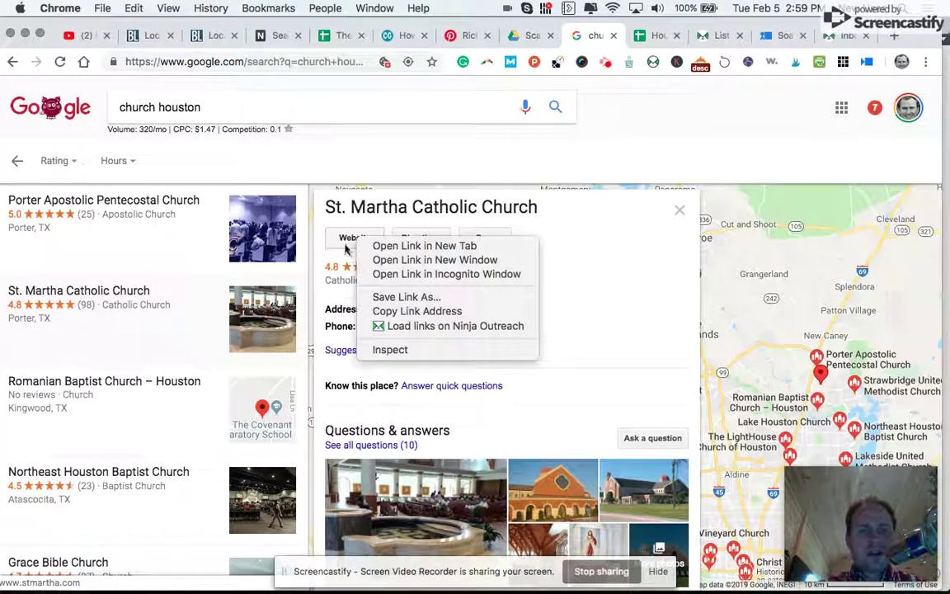
left_click(383, 314)
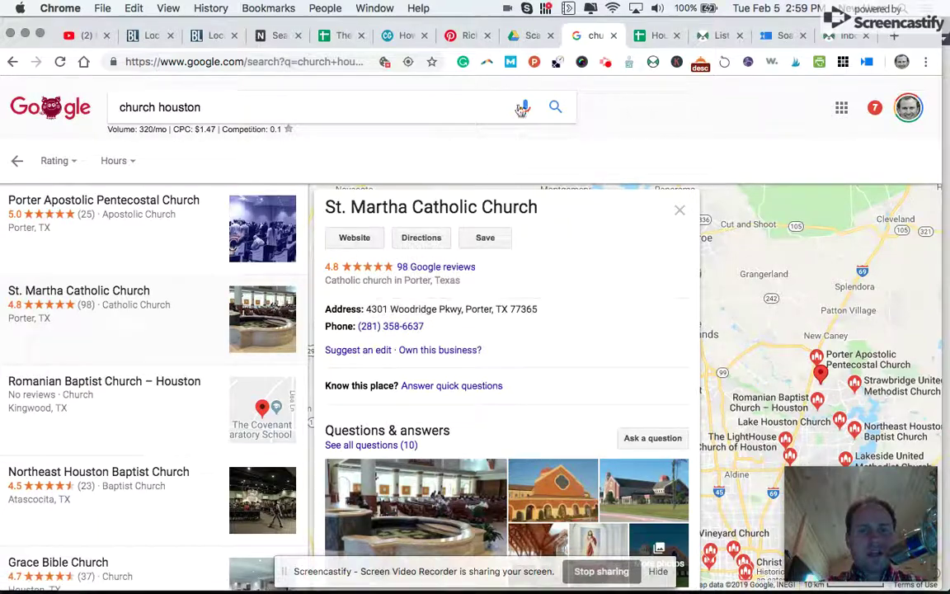
left_click(656, 35)
key("ctrl+v")
scroll(118, 422, "down", 3)
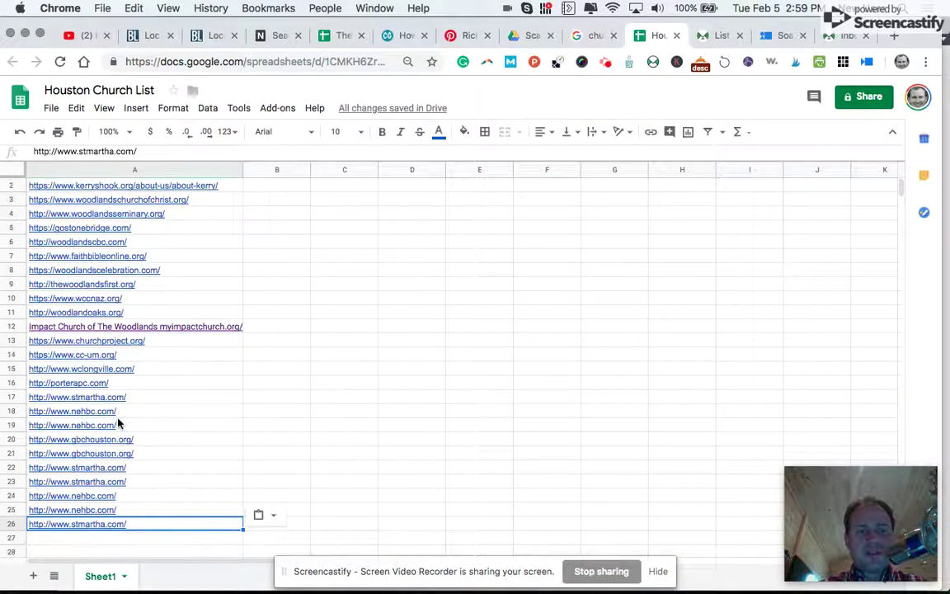
left_click(152, 489)
key("ctrl+v")
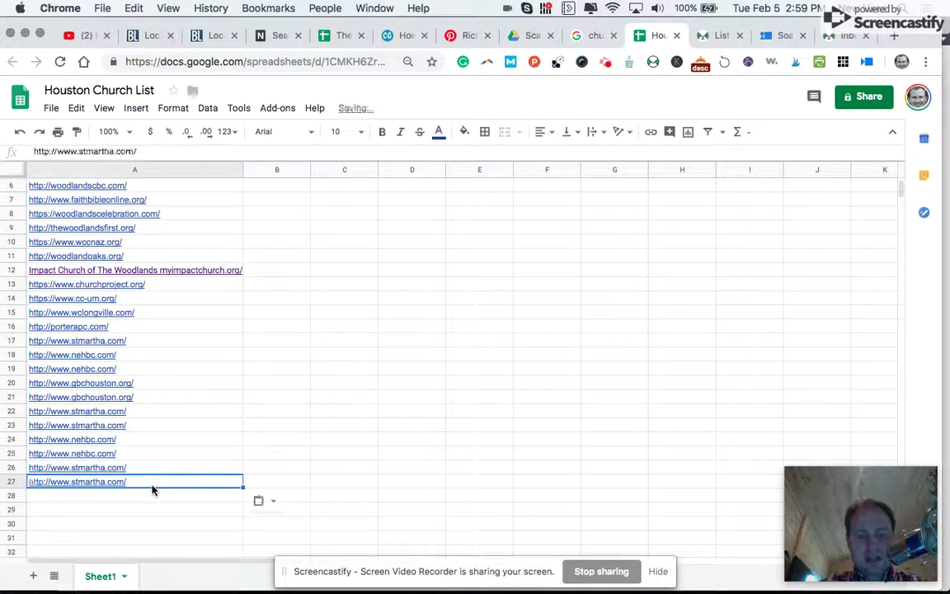
scroll(147, 438, "up", 1)
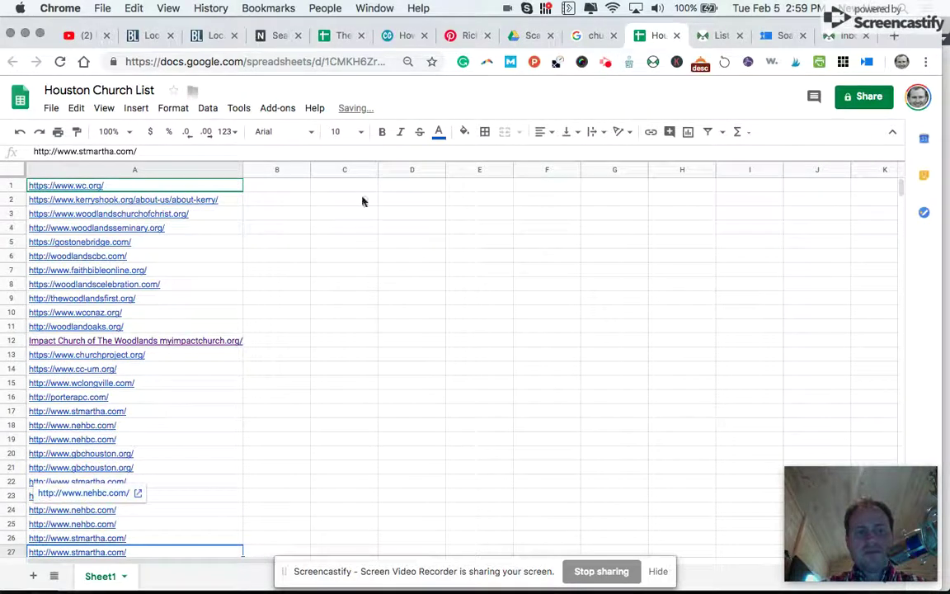
left_click(584, 36)
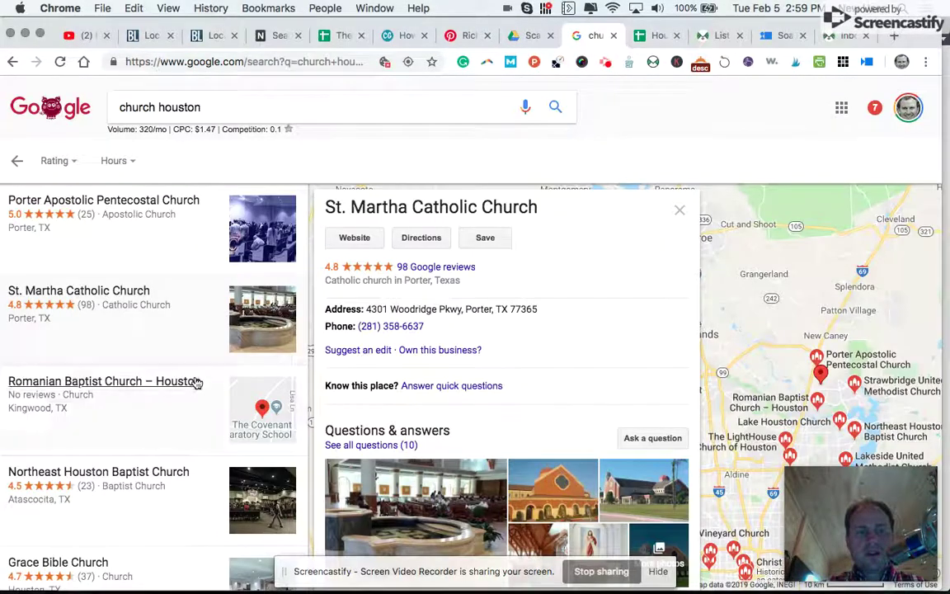
scroll(196, 382, "down", 5)
scroll(195, 382, "down", 5)
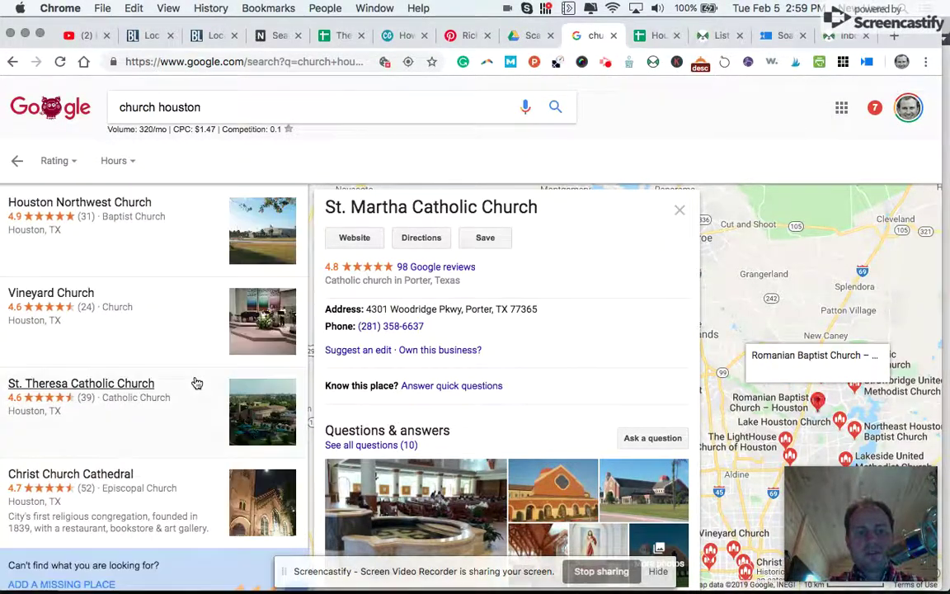
left_click_drag(798, 351, 806, 212)
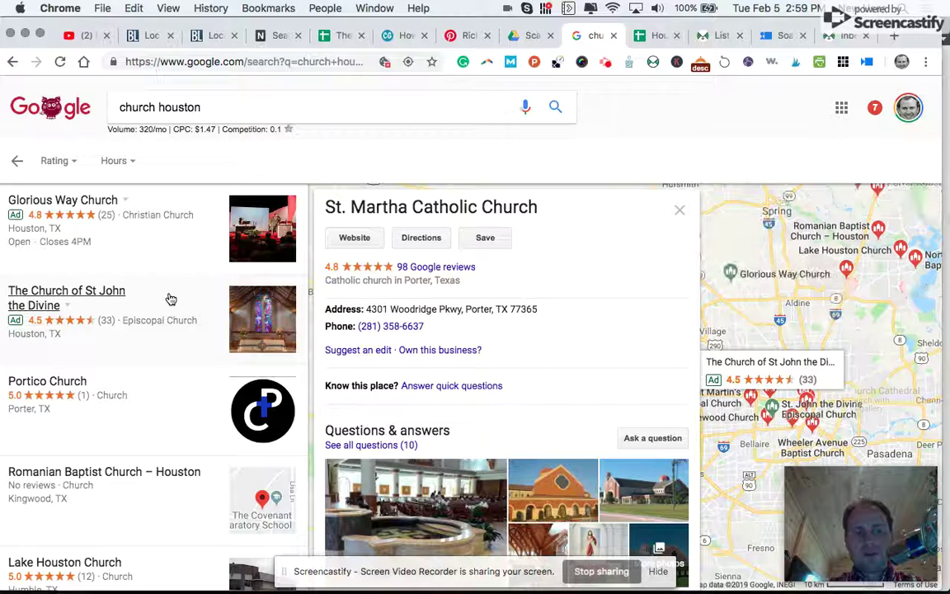
Copy the six website URLs in cells A22 through A27 of the sheet
left_click(657, 36)
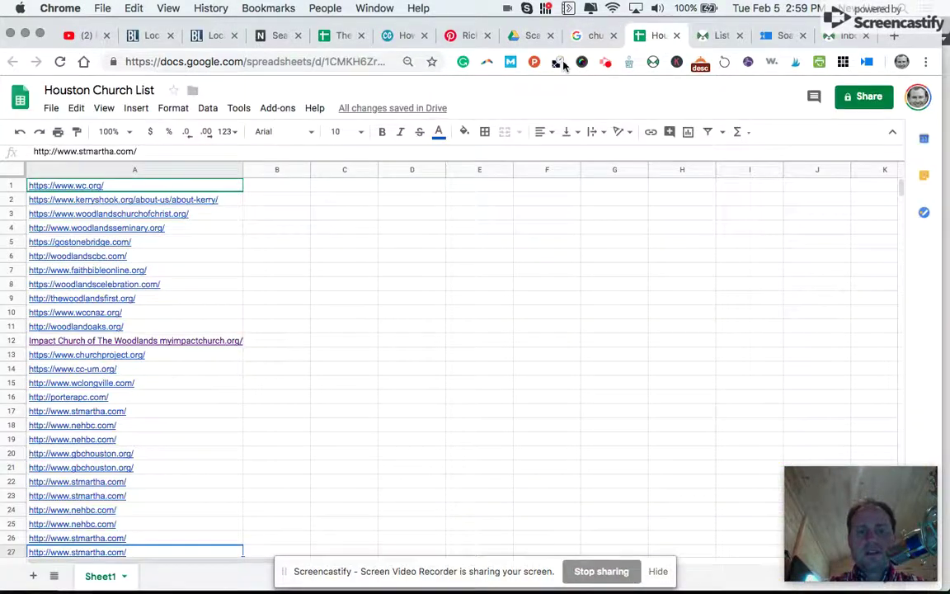
left_click(194, 486, "shift")
key("super+c")
scroll(195, 485, "down", 3)
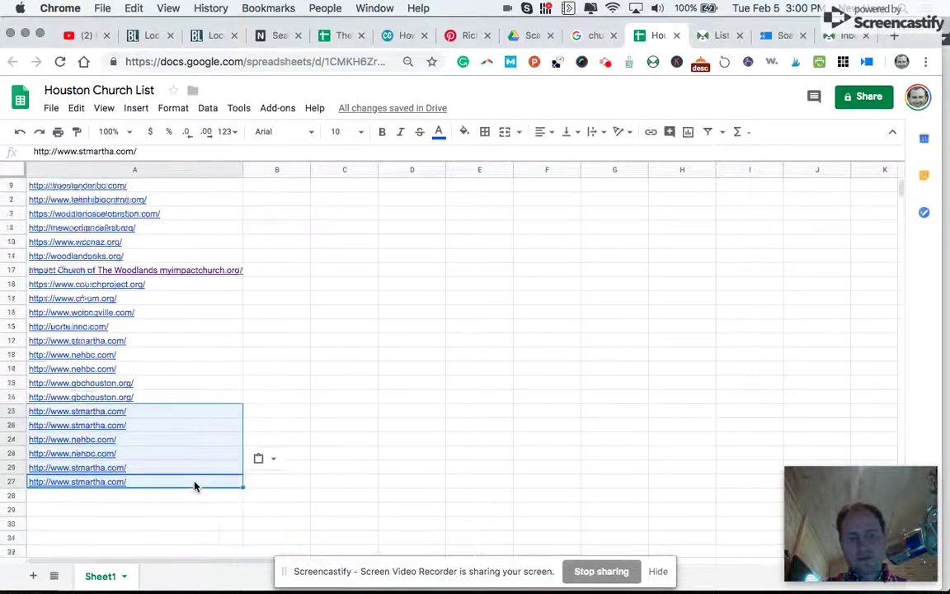
Paste the six copied church URLs into the Websites box of Ninja Outreach's list import
left_click(714, 37)
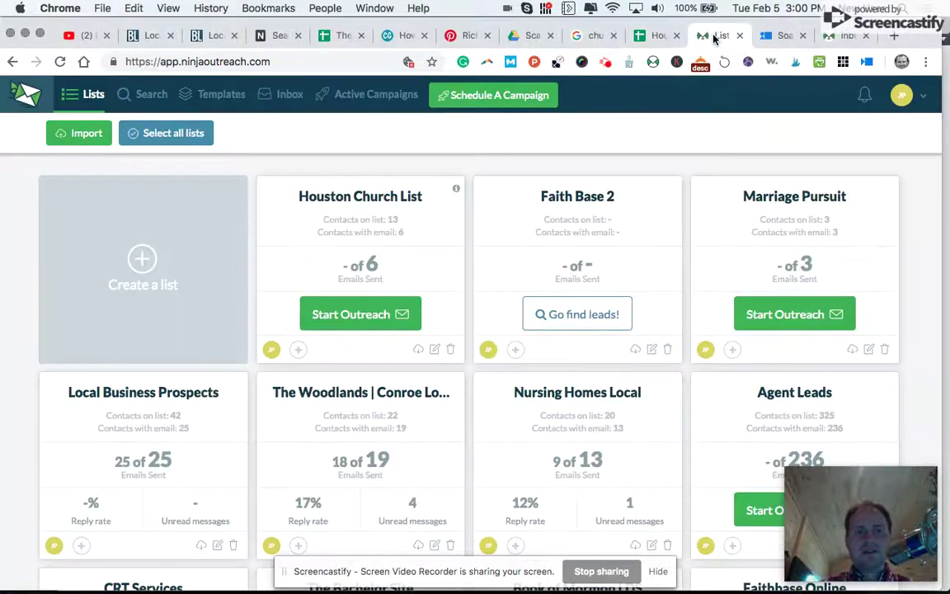
left_click(84, 97)
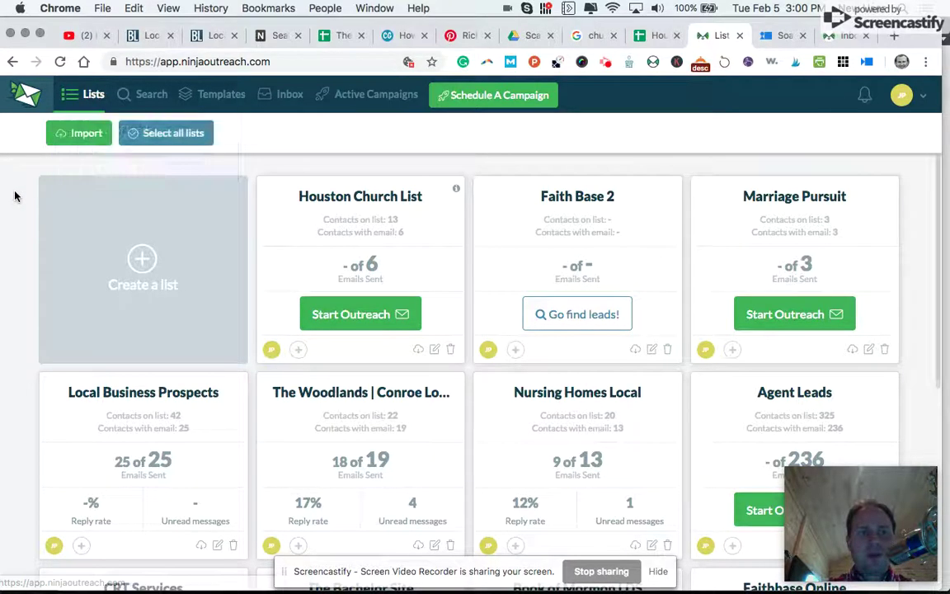
left_click(77, 137)
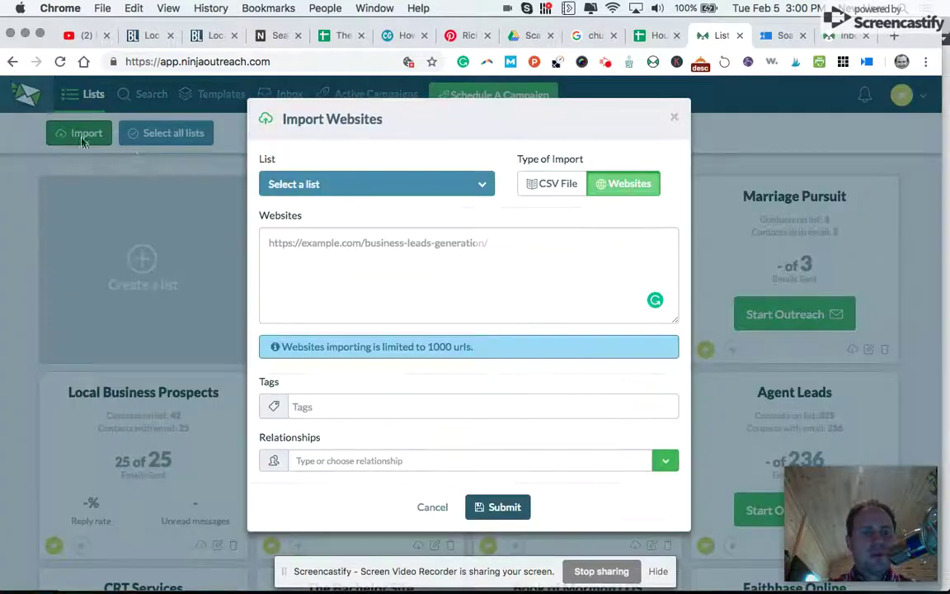
left_click(387, 251)
key("ctrl+v")
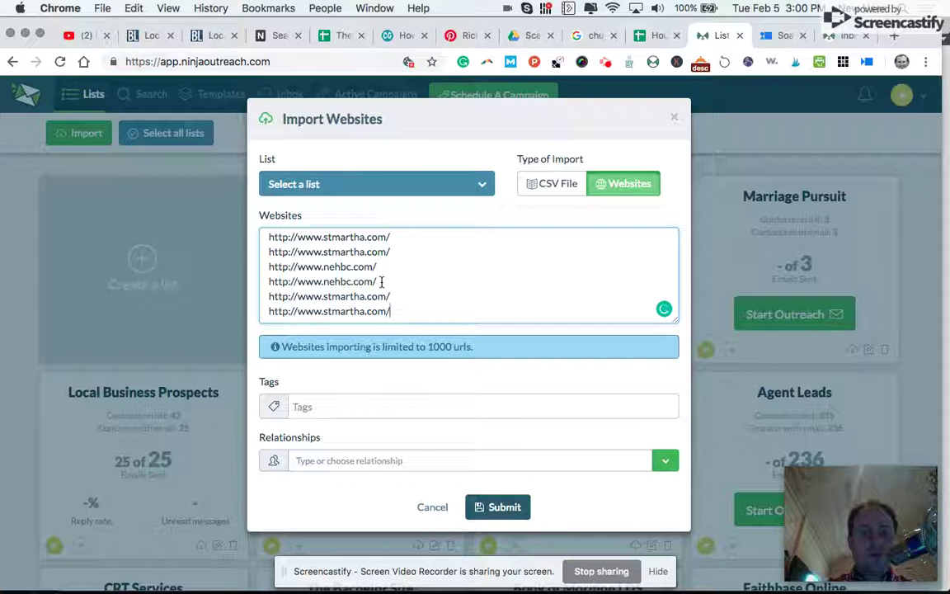
left_click_drag(427, 351, 452, 350)
Submit the import into Houston Church List and open the Downloads folder in Finder
left_click(438, 185)
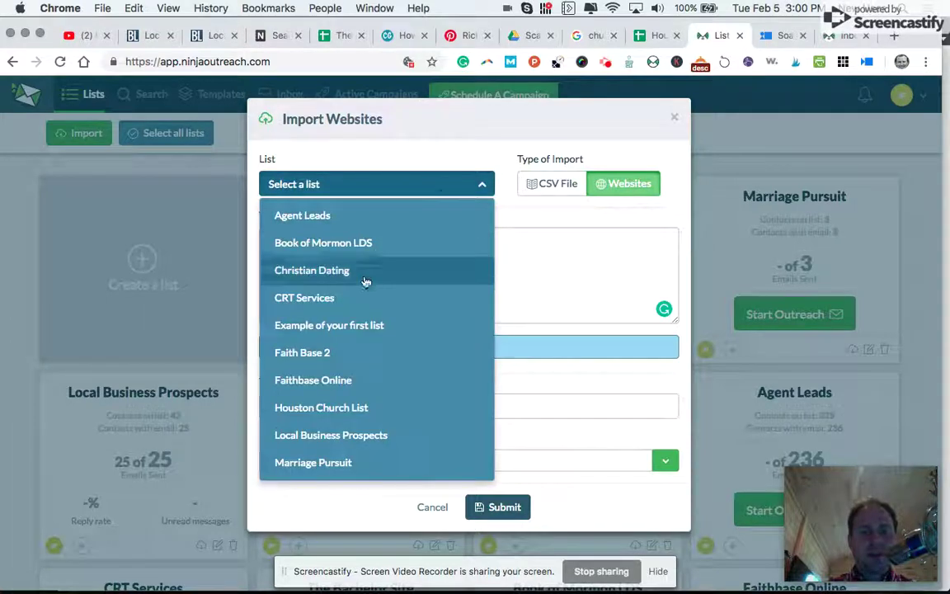
left_click(343, 407)
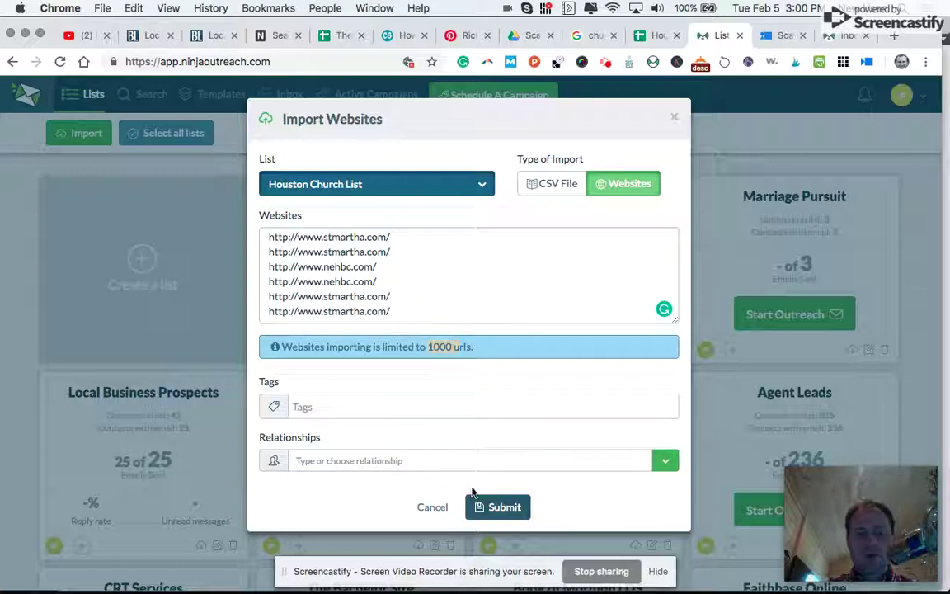
left_click(495, 506)
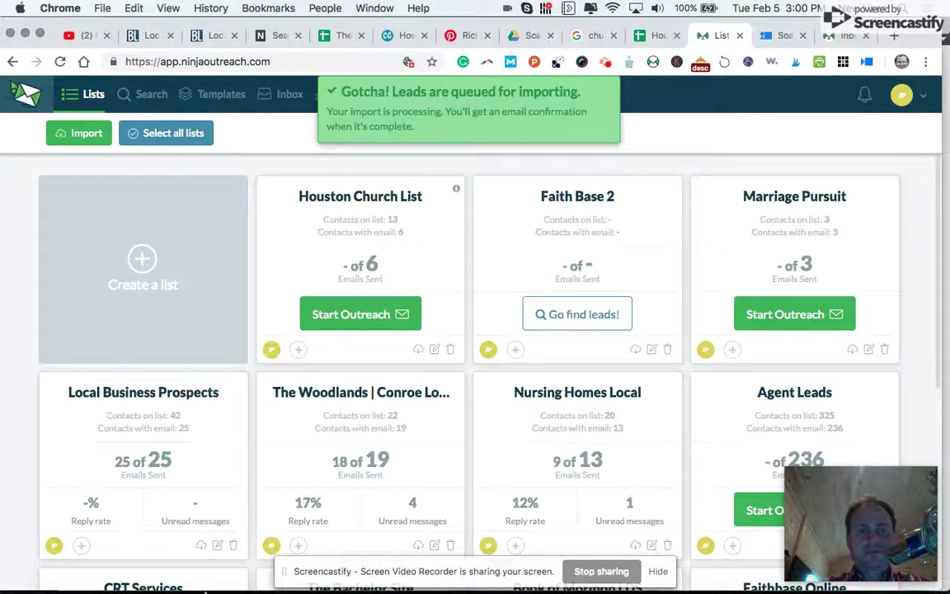
left_click(36, 587)
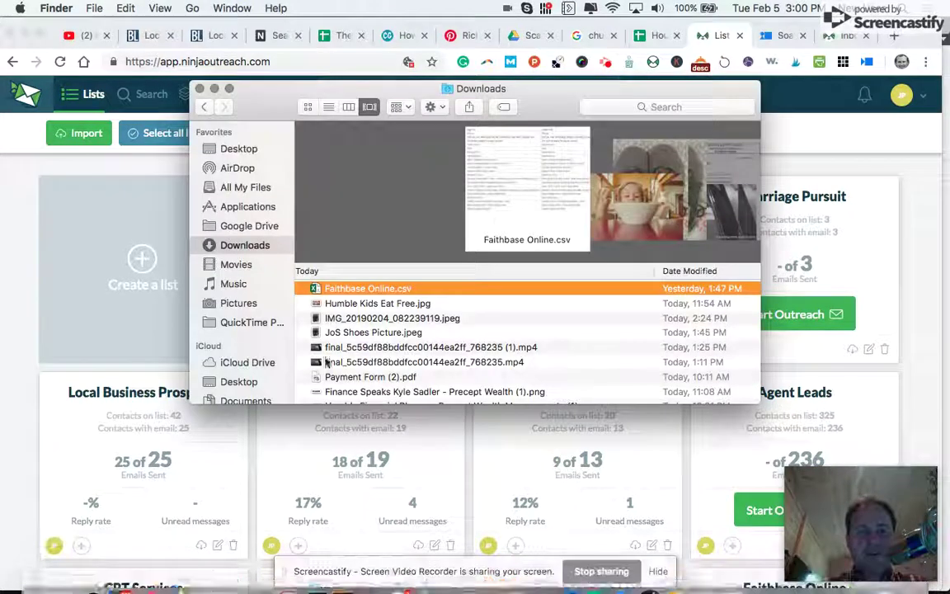
Open Faithbase Online.csv in Excel and widen columns A and E to show full titles and list names
double_click(361, 289)
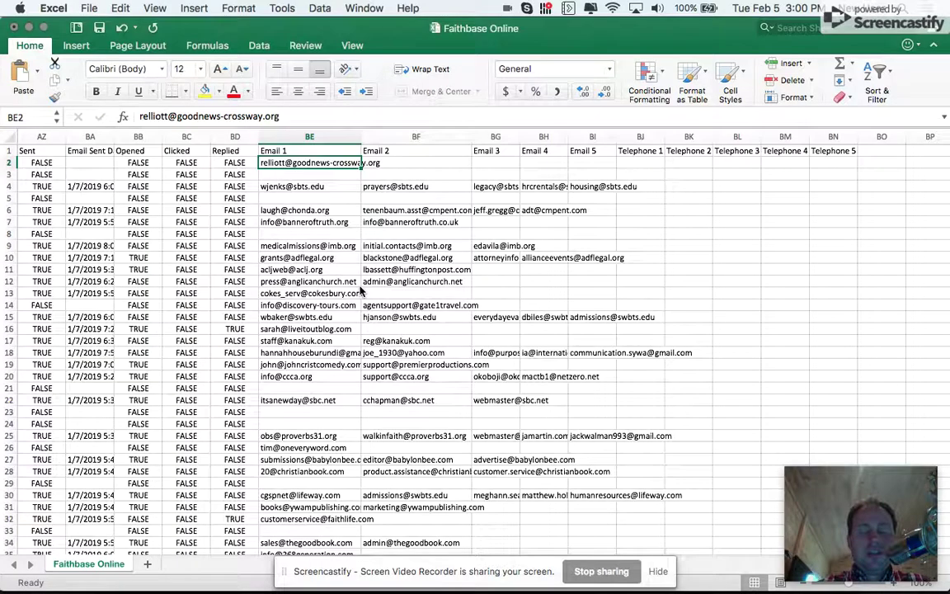
scroll(360, 288, "left", 15)
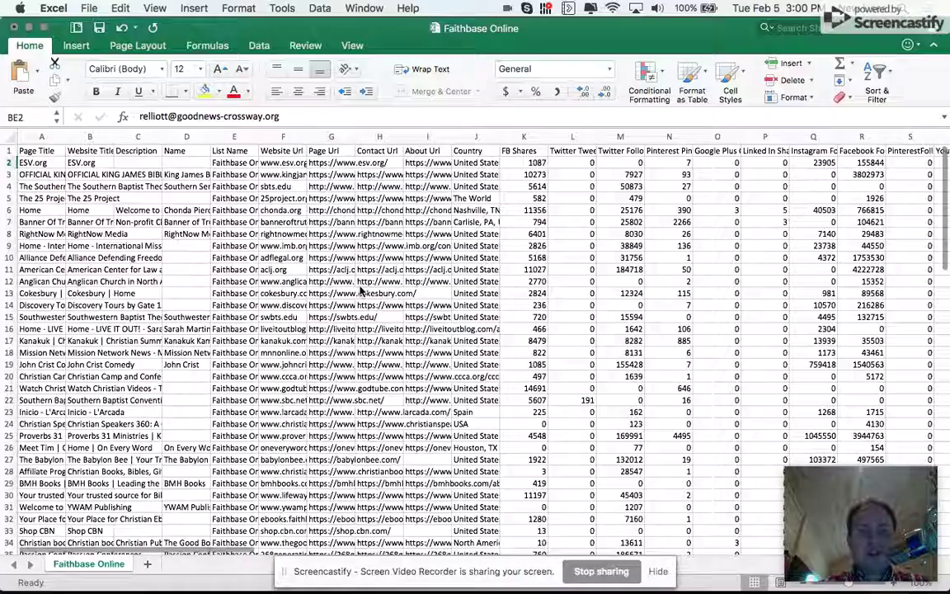
scroll(361, 288, "right", 10)
scroll(361, 288, "left", 10)
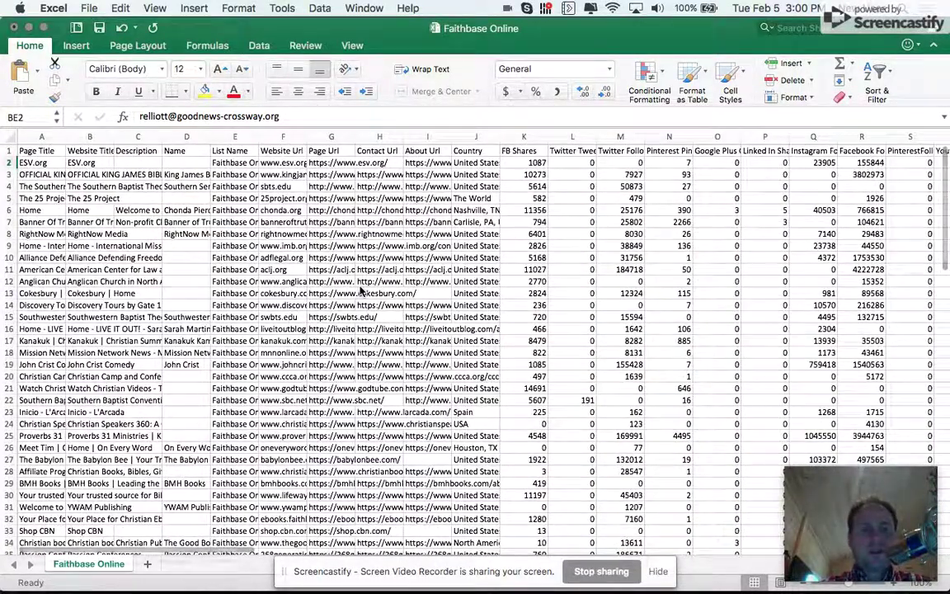
left_click_drag(63, 138, 131, 138)
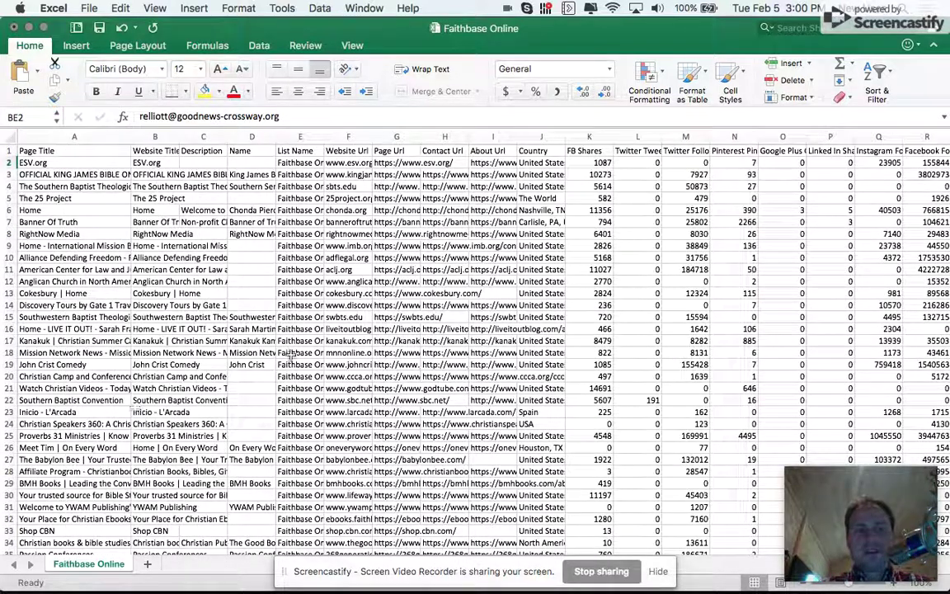
left_click_drag(323, 137, 451, 138)
Scroll across the export's social URL and Email 1–5 columns, then return to the browser
scroll(537, 188, "right", 5)
scroll(536, 189, "right", 15)
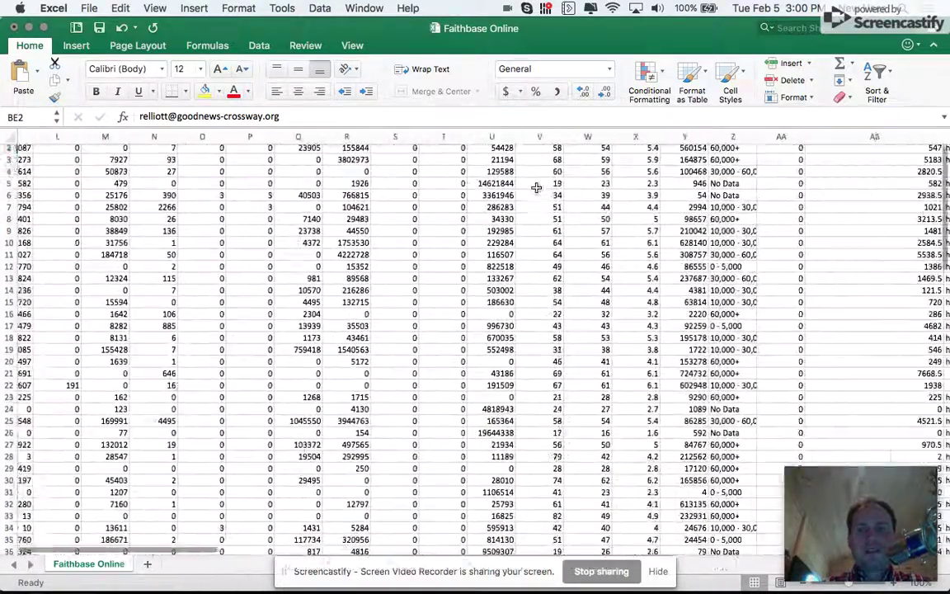
scroll(537, 188, "right", 15)
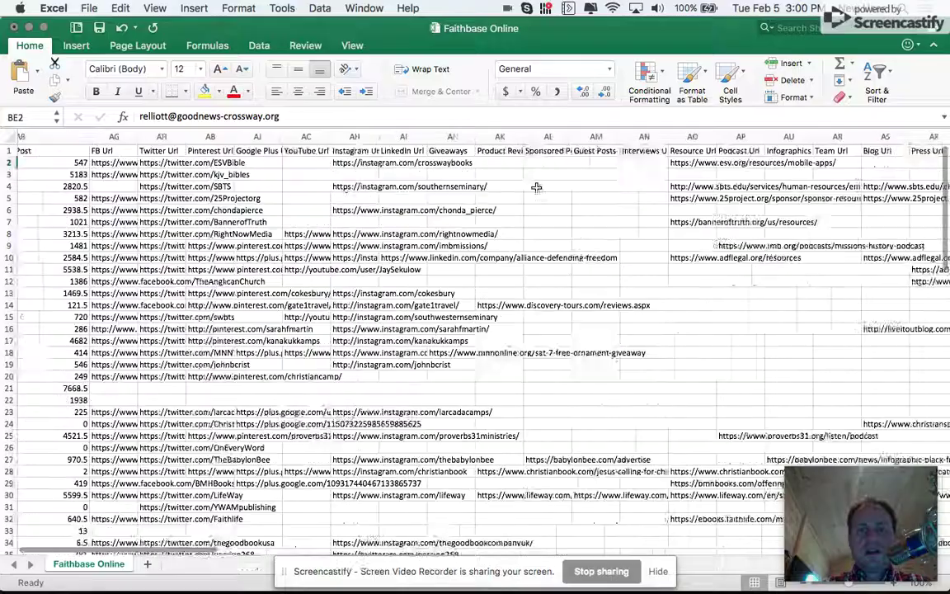
scroll(536, 188, "right", 10)
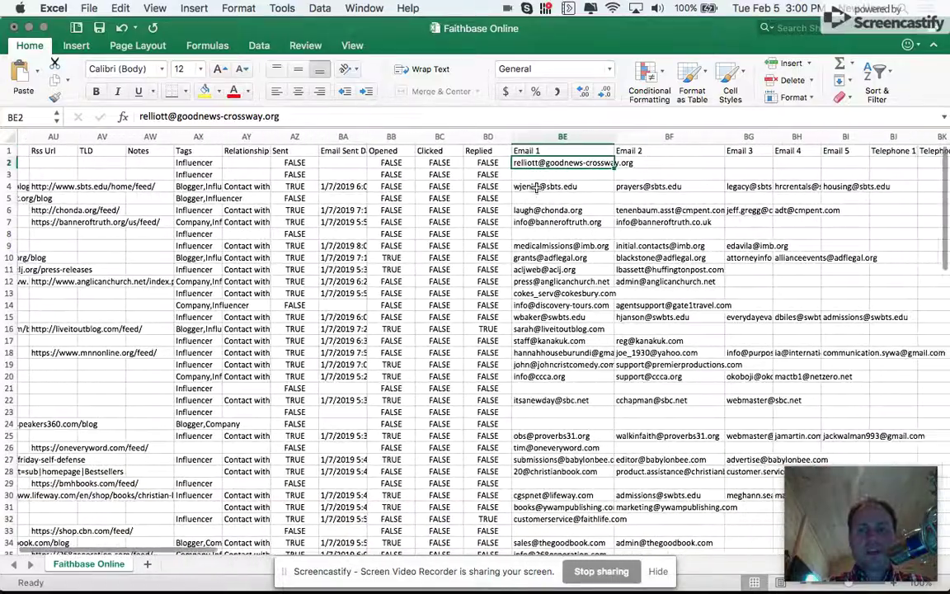
scroll(529, 193, "right", 3)
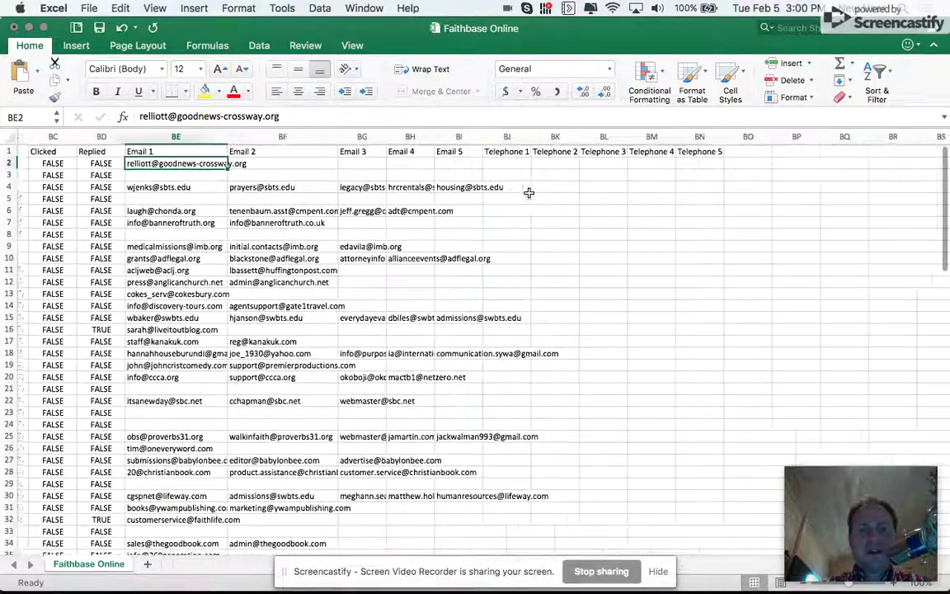
scroll(330, 182, "left", 1)
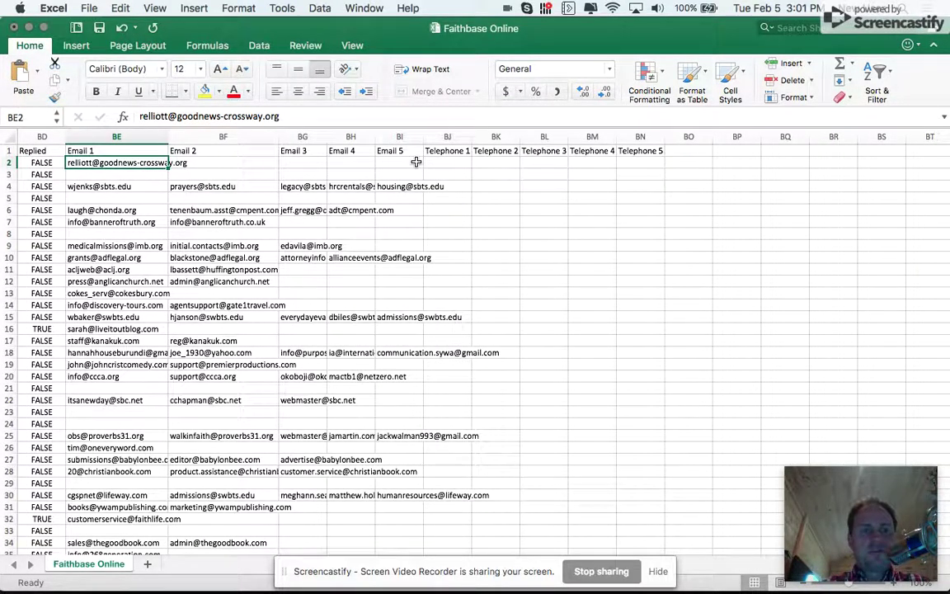
mouse_move(202, 576)
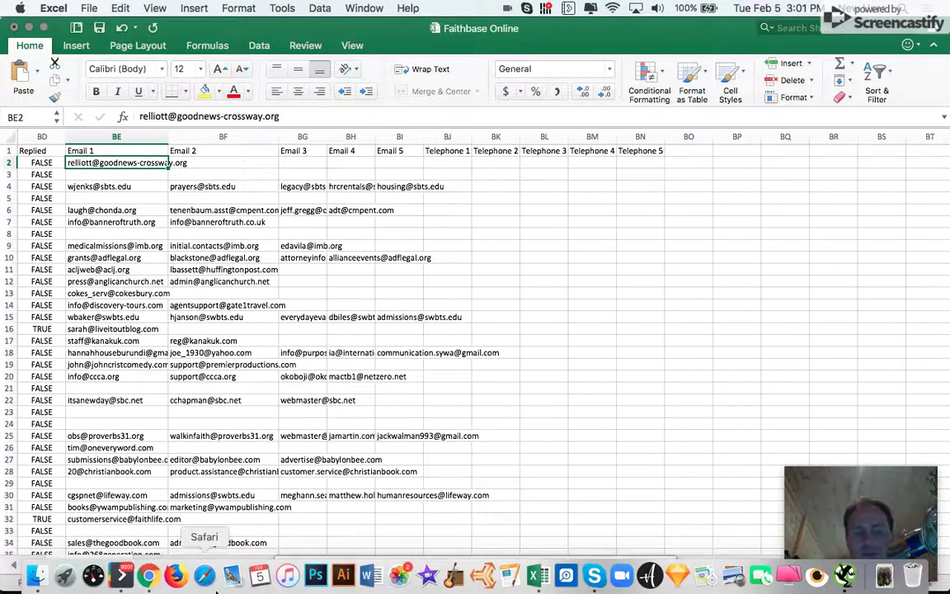
left_click(150, 575)
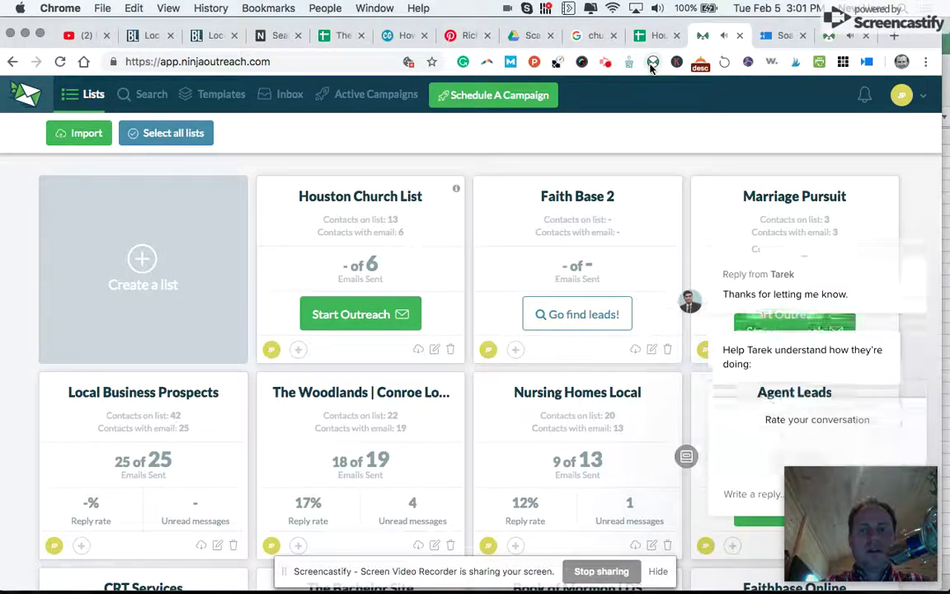
Dismiss the chat popup on the NinjaOutreach Lists page, review the list stats, and return to the church houston results
left_click(916, 223)
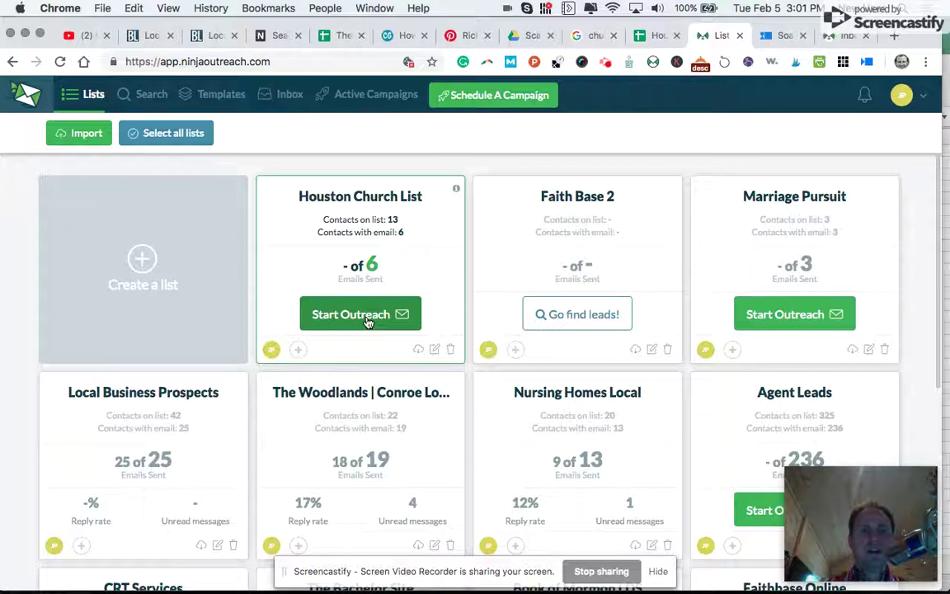
scroll(330, 416, "down", 2)
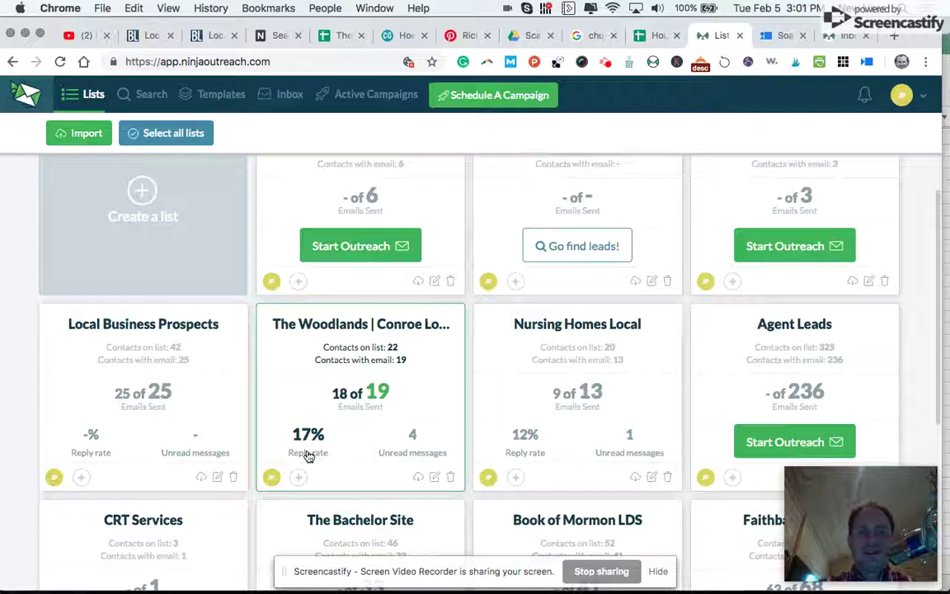
left_click(594, 35)
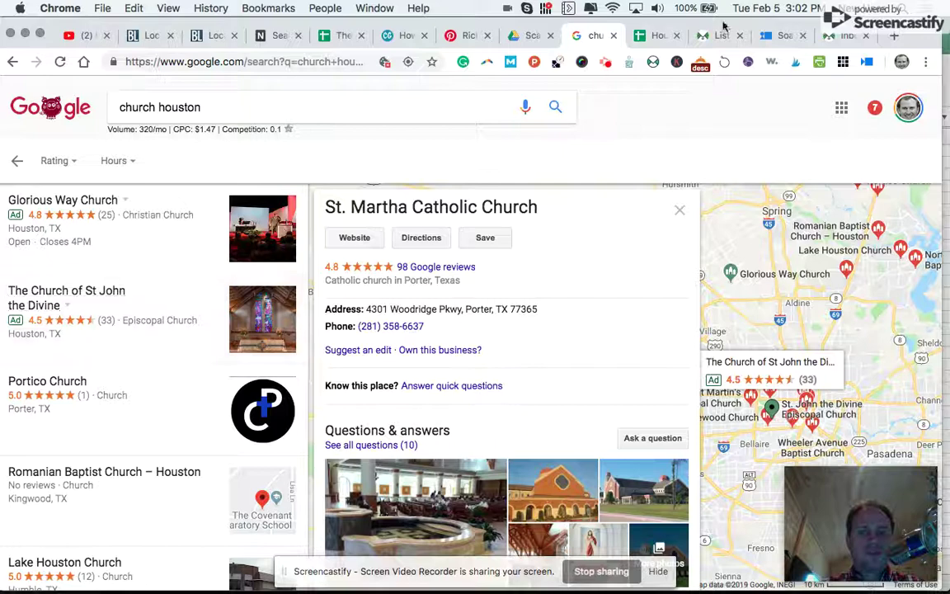
Glance at the Houston Church List sheet and Downloads folder, then come back to the NinjaOutreach Lists page
left_click(656, 36)
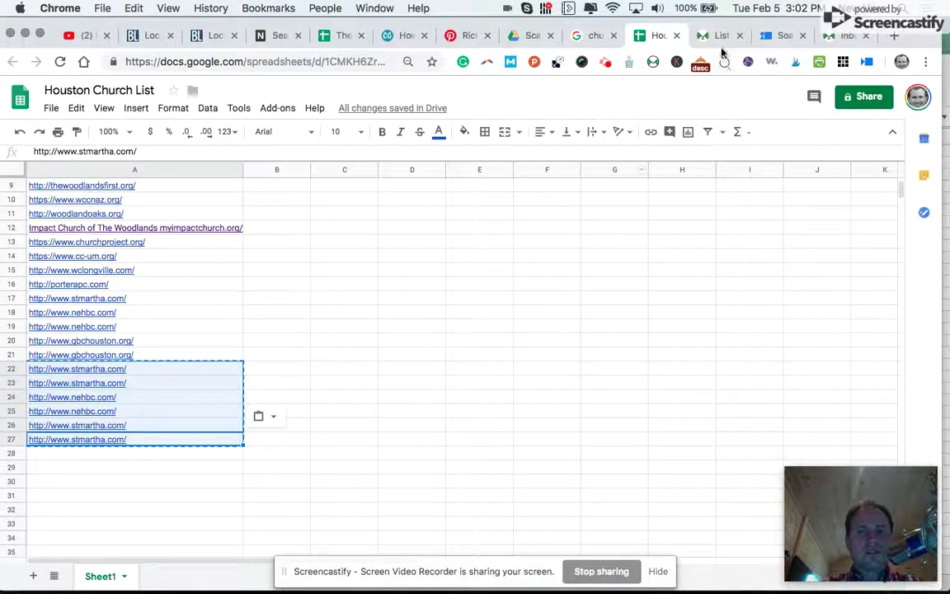
left_click(718, 35)
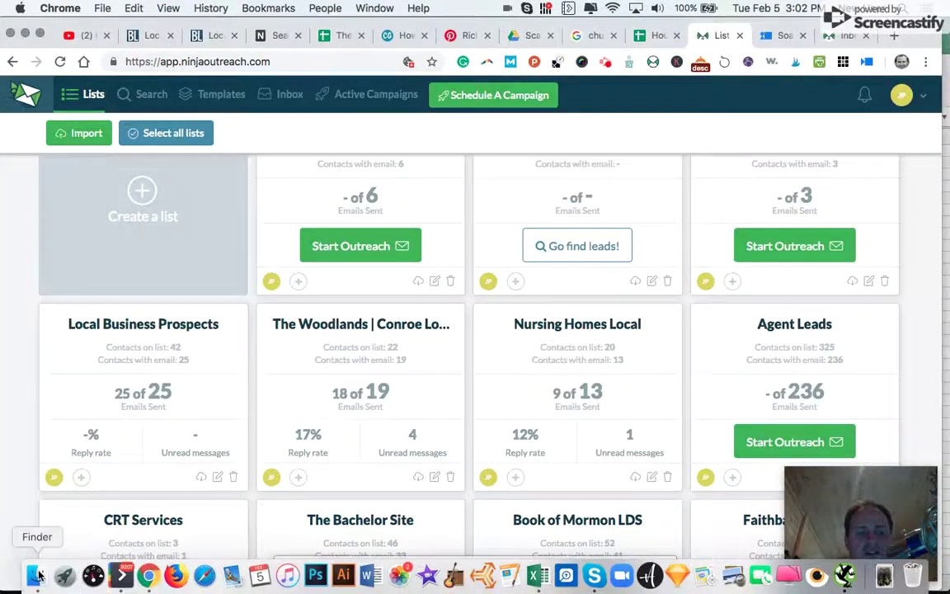
left_click(39, 575)
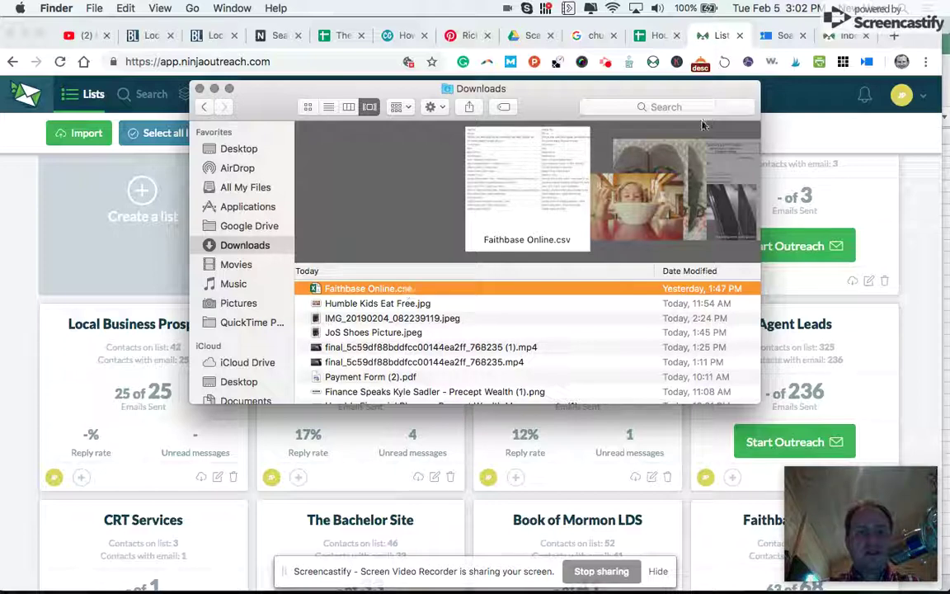
key("super+Tab")
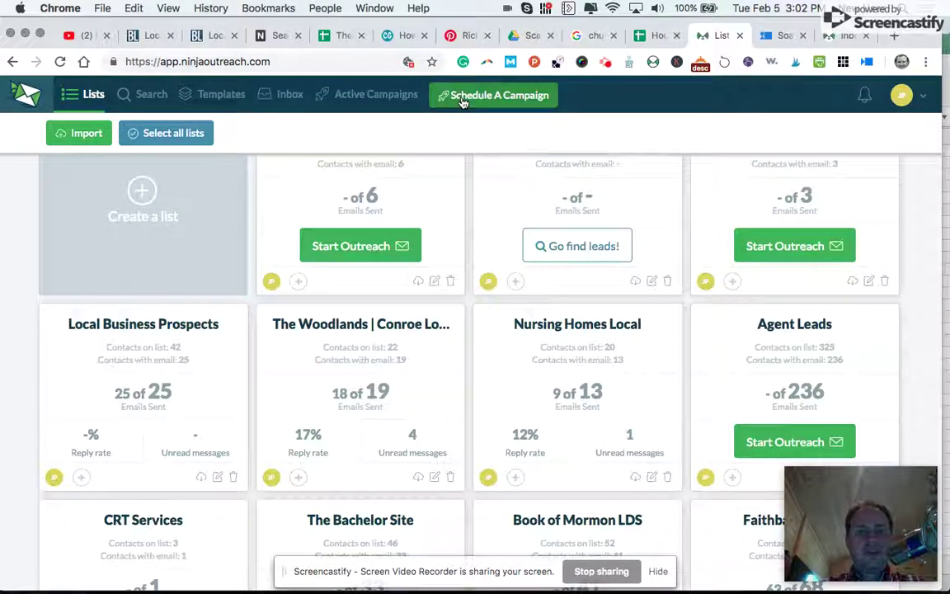